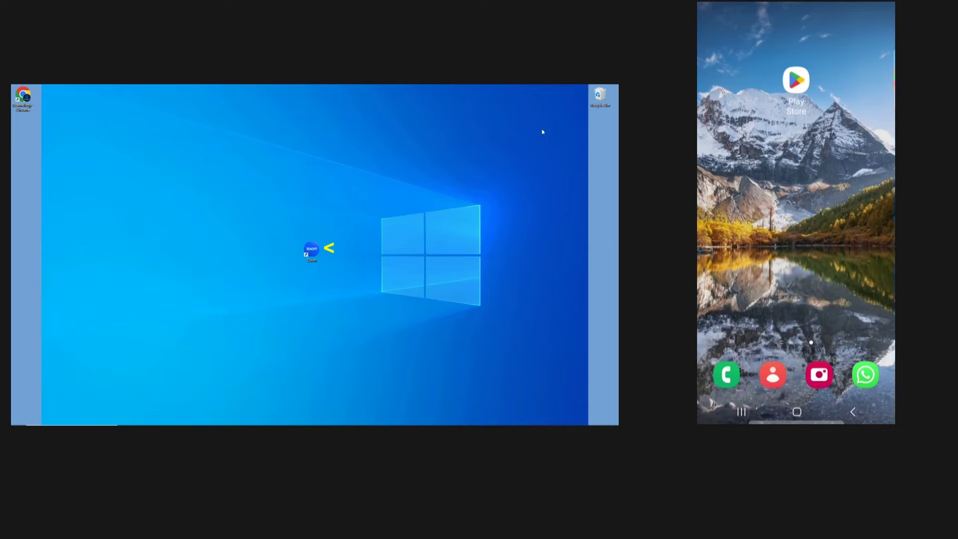
- Launch Zoom from the desktop icon to start a meeting and dismiss the speaker detection warning
left_click(311, 251)
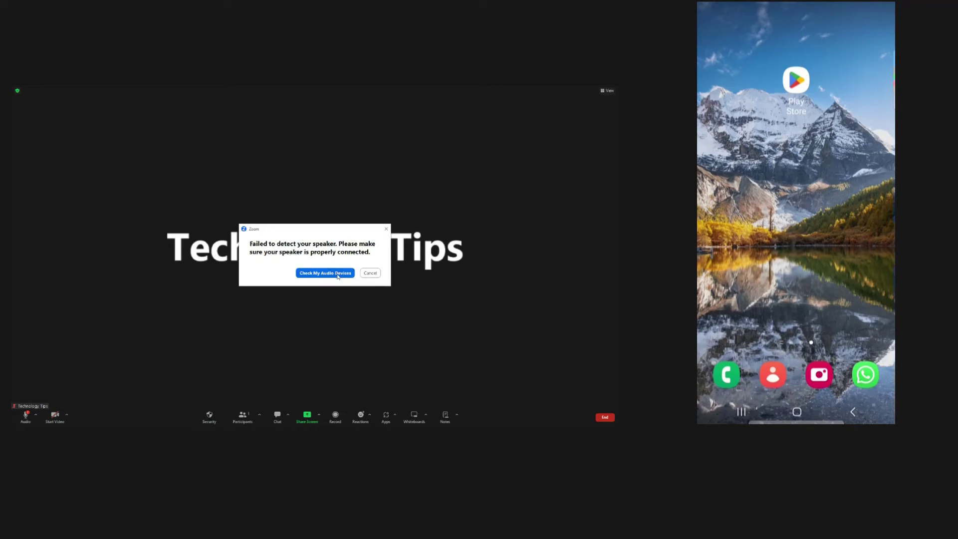
left_click(386, 228)
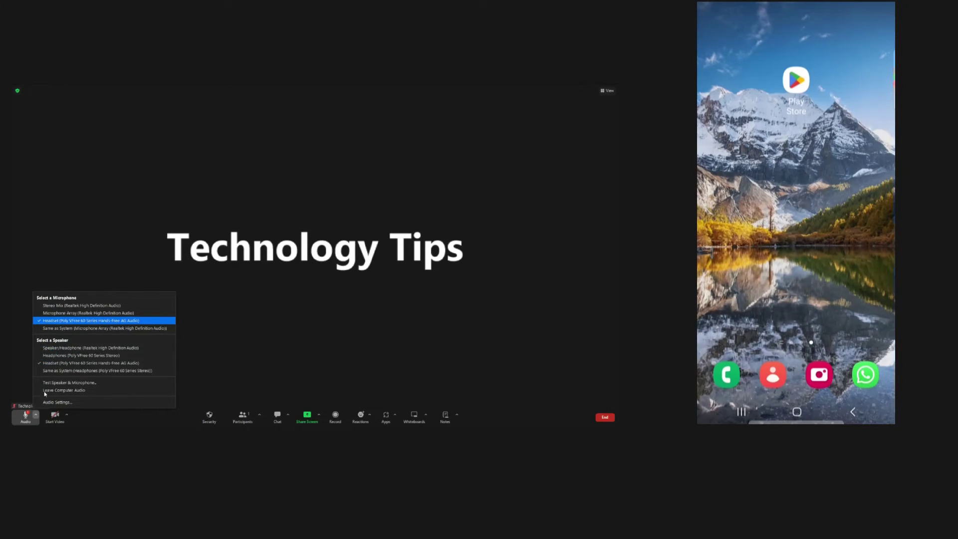
- Switch the meeting speaker to Headphones (Poly VFree 60 Series Stereo)
left_click(34, 416)
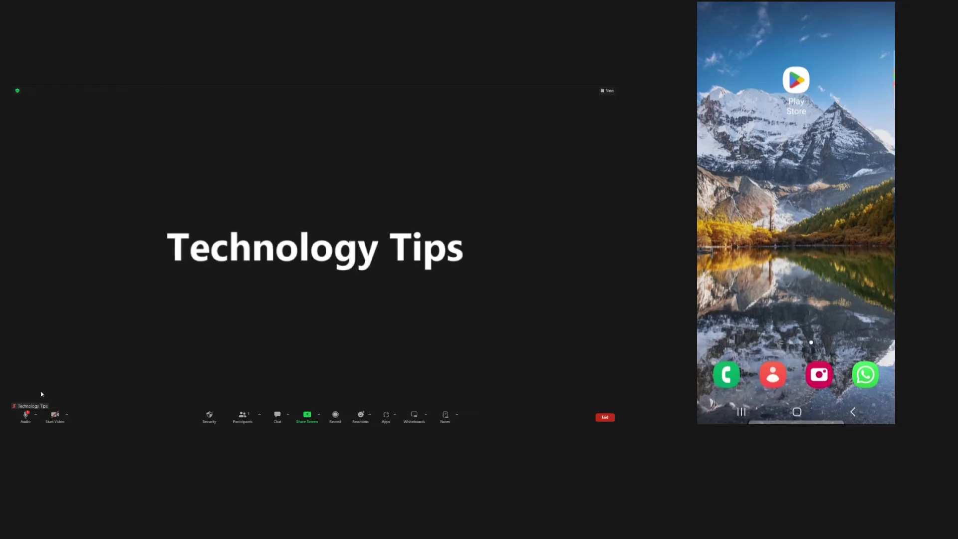
left_click(36, 417)
left_click(54, 357)
- Unmute the microphone and confirm the Poly headset mic and headphones are still selected
left_click(26, 417)
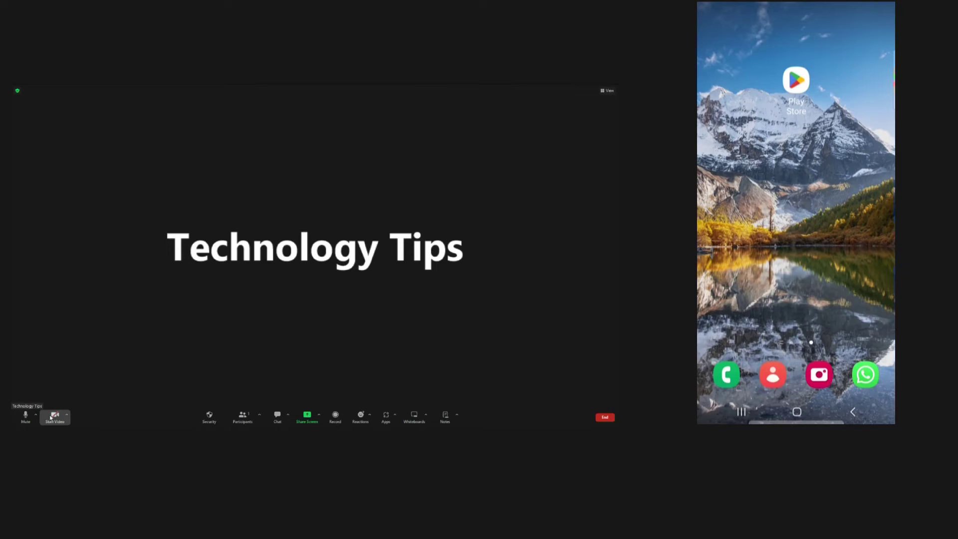
left_click(34, 415)
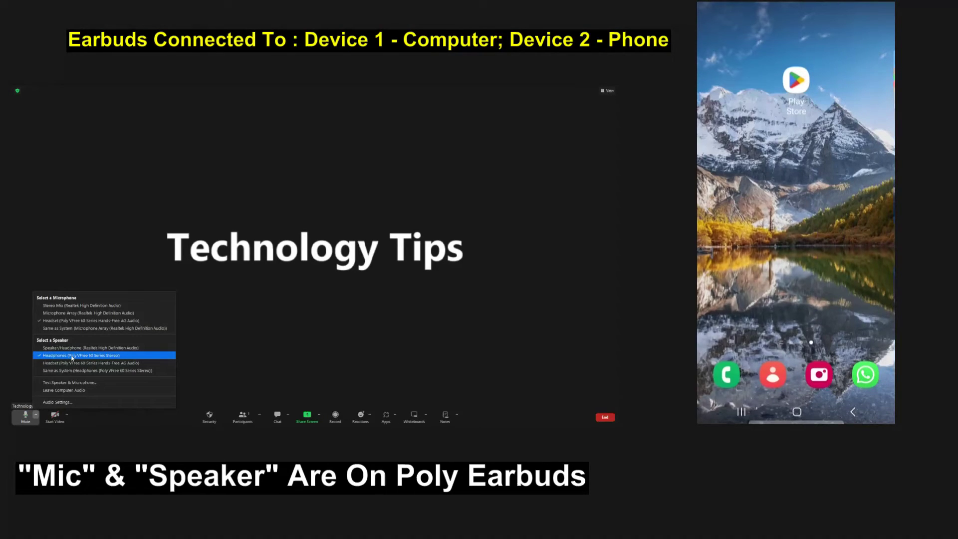
left_click(96, 257)
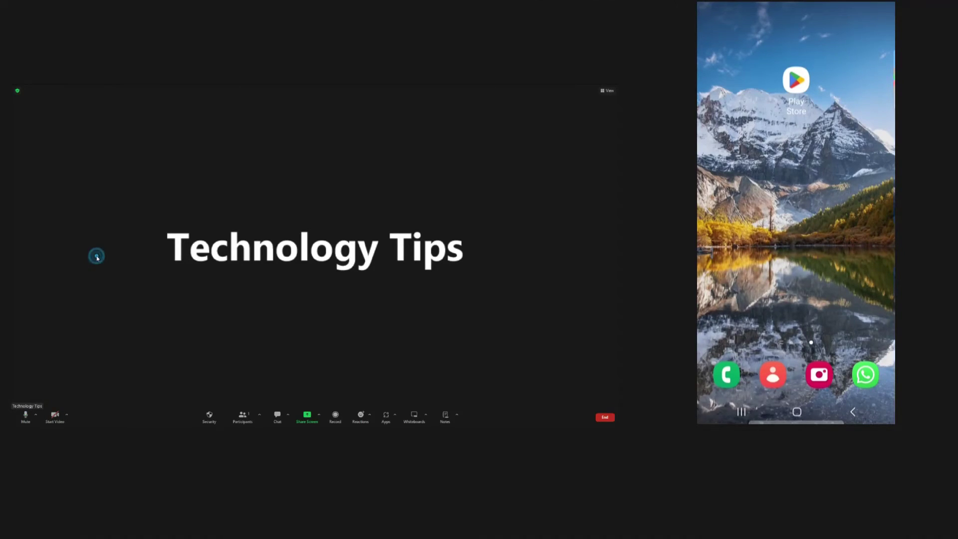